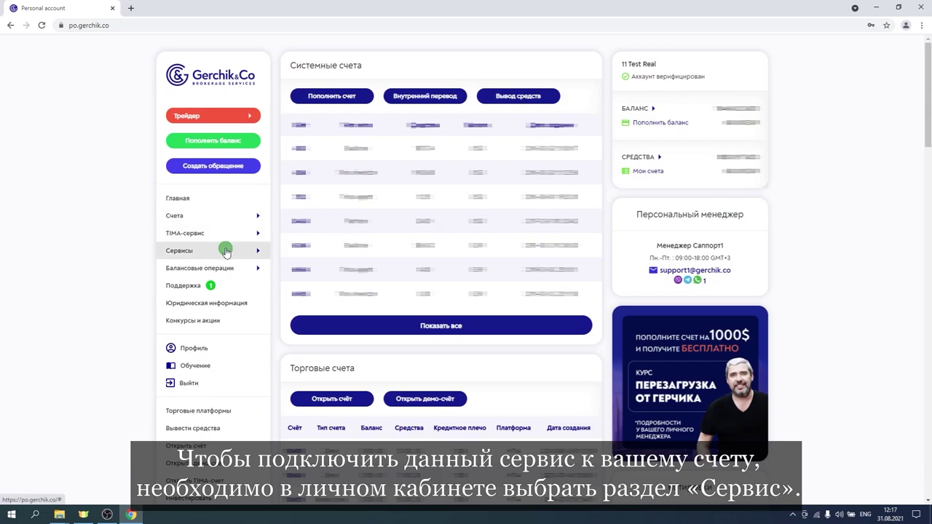
Step: Open the Риск-менеджер page from the Сервисы section of the personal account
click(225, 251)
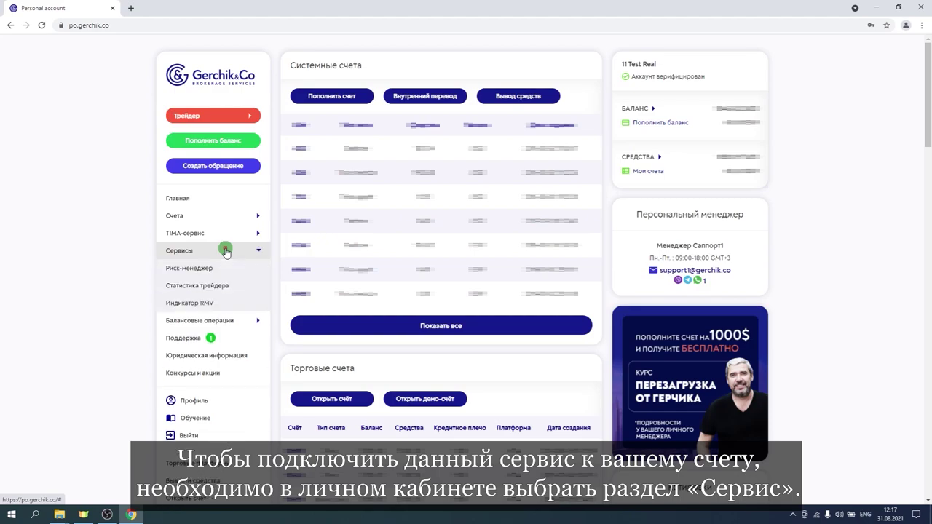
click(204, 268)
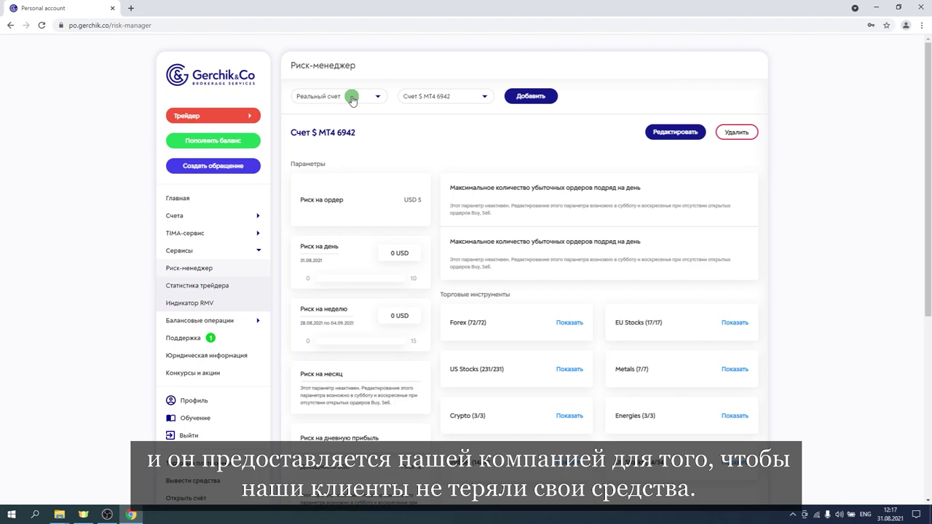
Step: Check the account type and account number choices, keep Реальный счет, and open the form for adding an account to Риск-менеджер
click(352, 99)
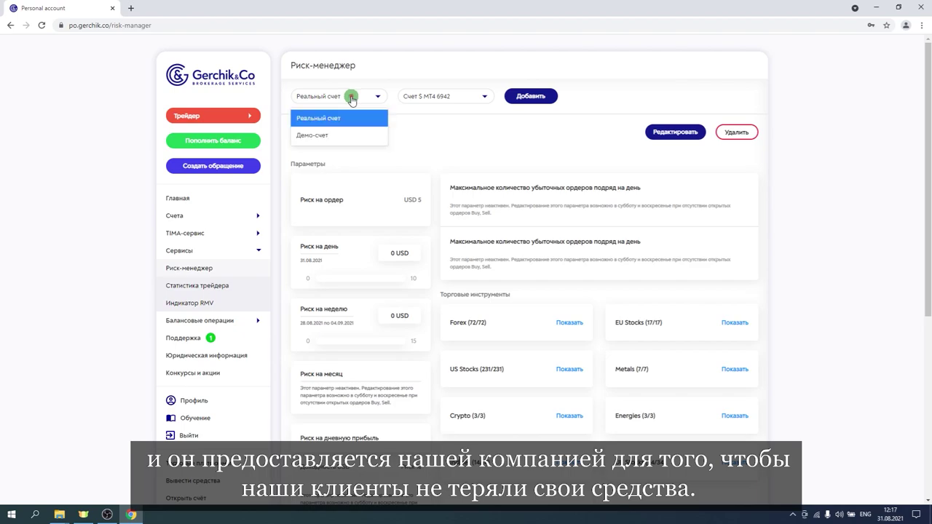
click(352, 98)
click(351, 98)
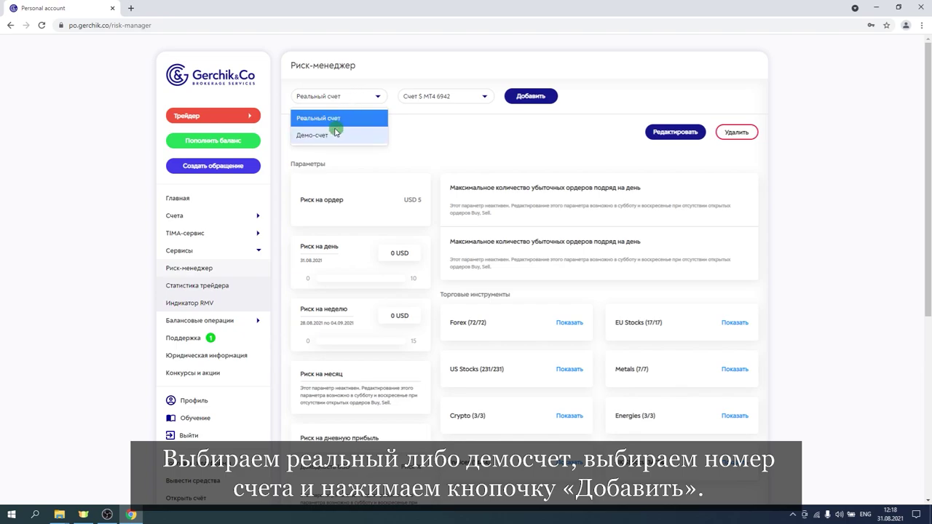
click(476, 142)
click(484, 98)
click(485, 98)
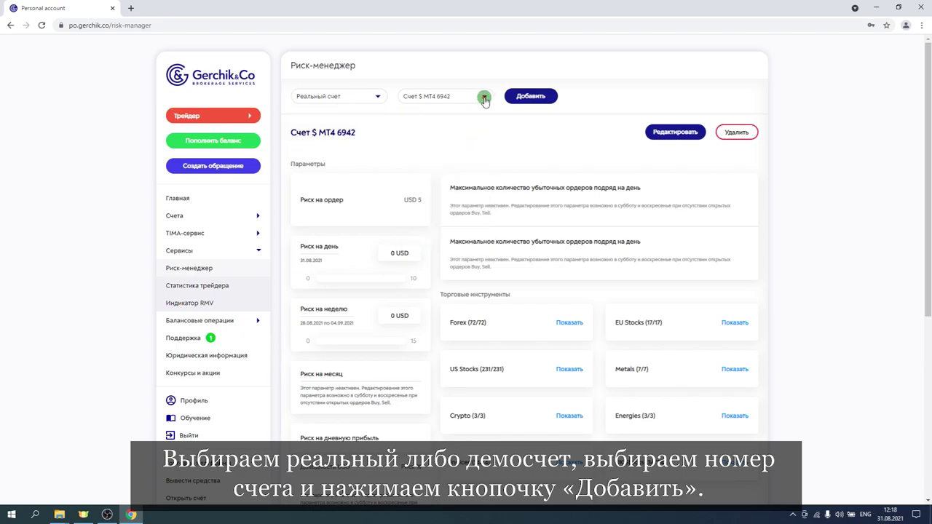
click(531, 98)
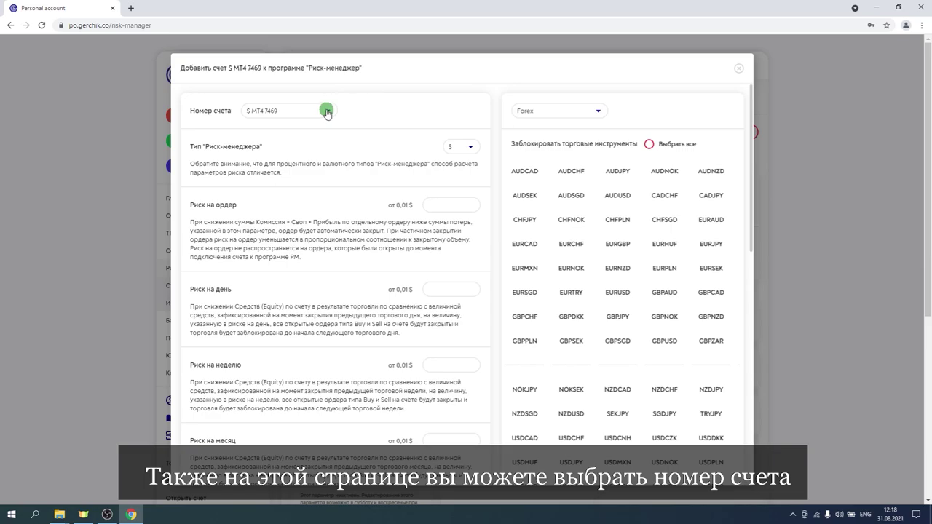
Step: Examine the account number, the $ and % manager types, and all risk parameters through Риск на дневную прибыль
click(327, 111)
click(327, 112)
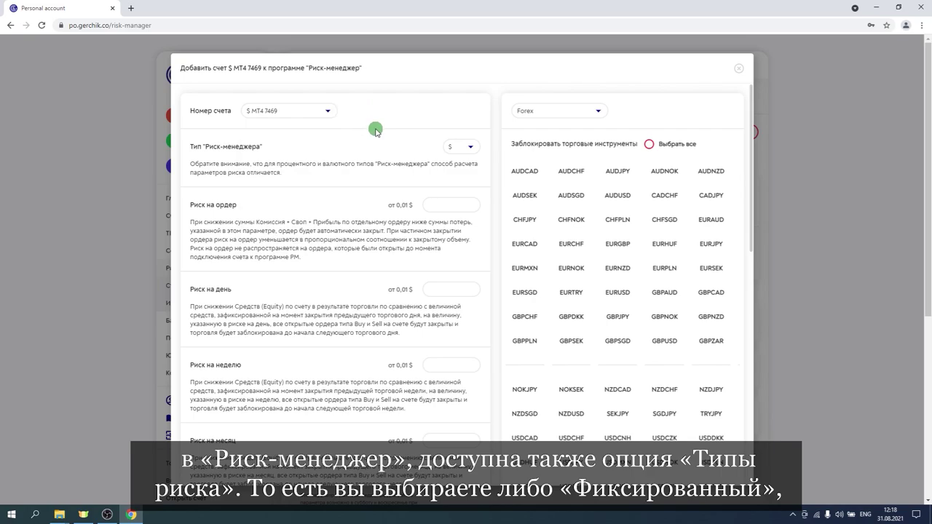
click(465, 149)
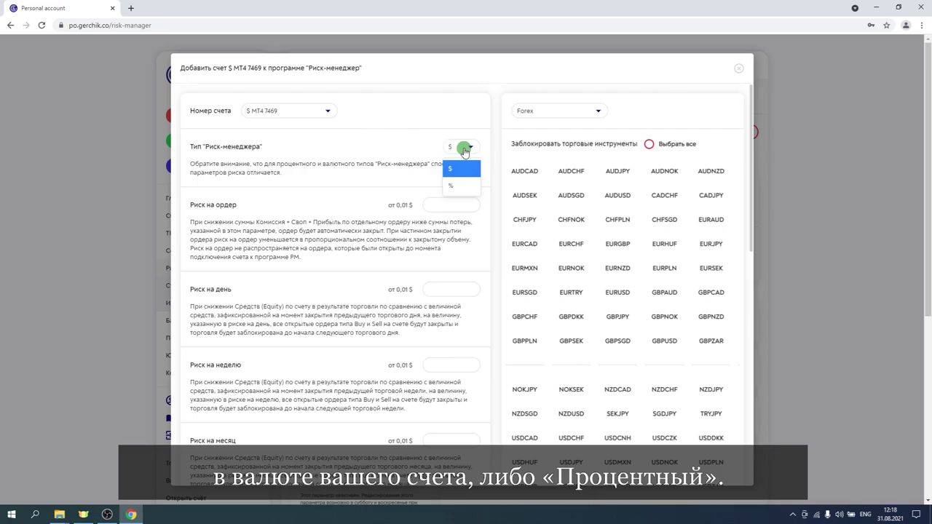
click(465, 149)
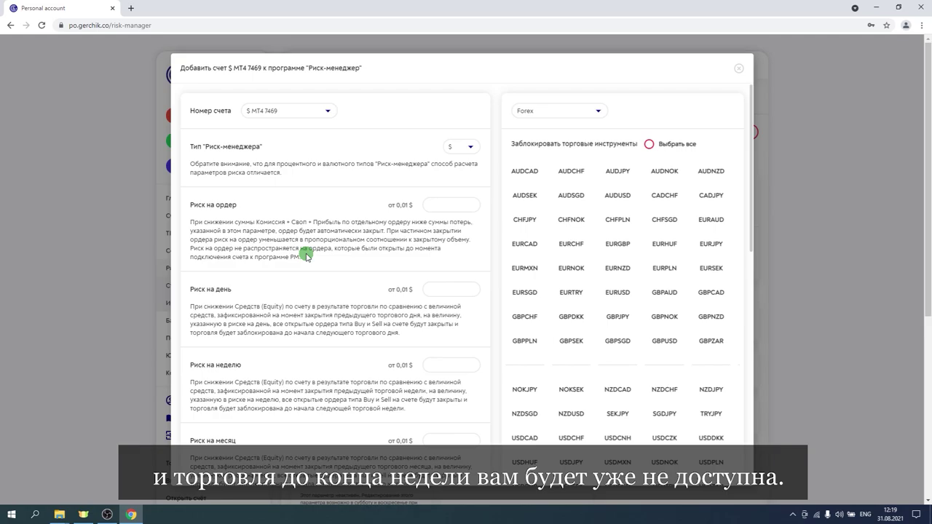
scroll(337, 259, down, 2)
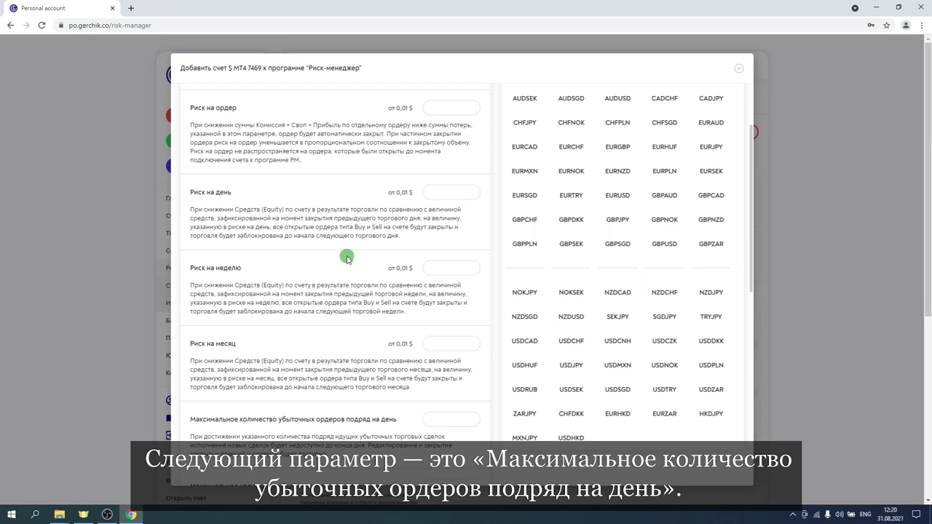
scroll(347, 258, down, 2)
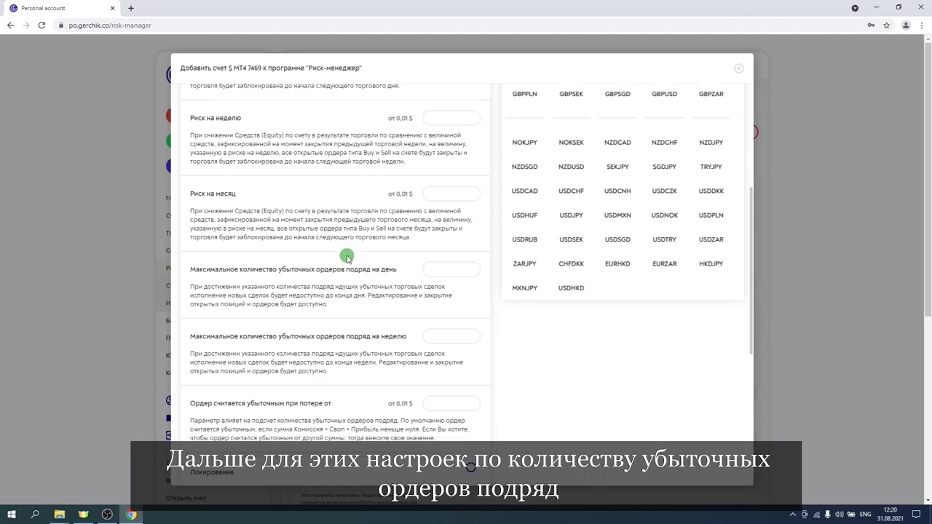
scroll(347, 258, down, 1)
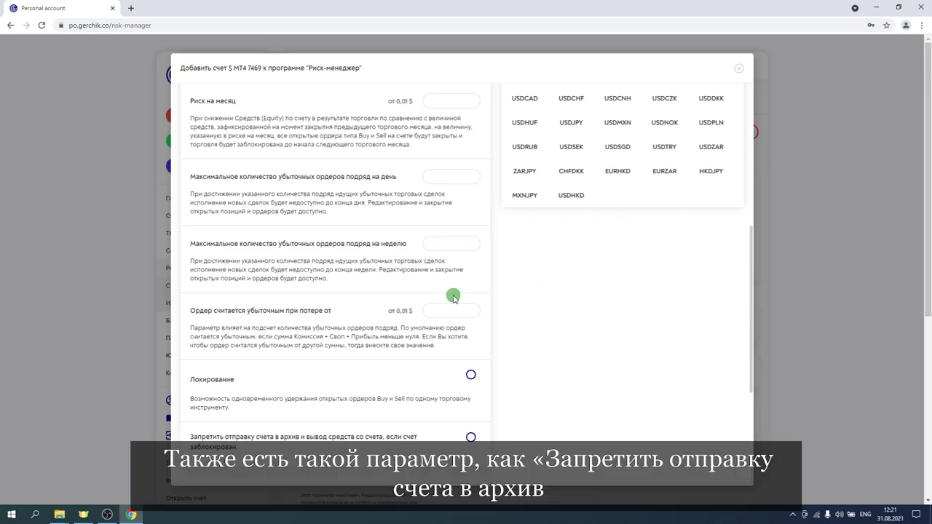
scroll(437, 298, down, 2)
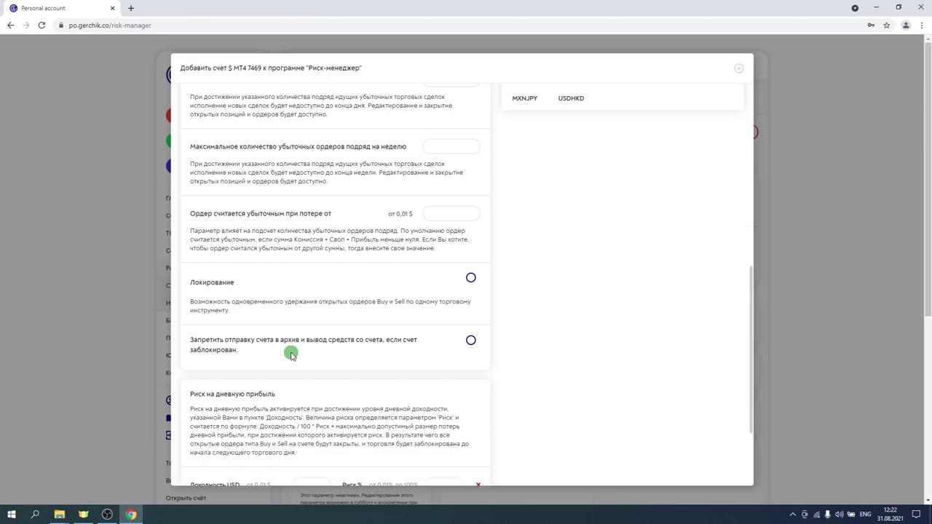
scroll(288, 354, down, 2)
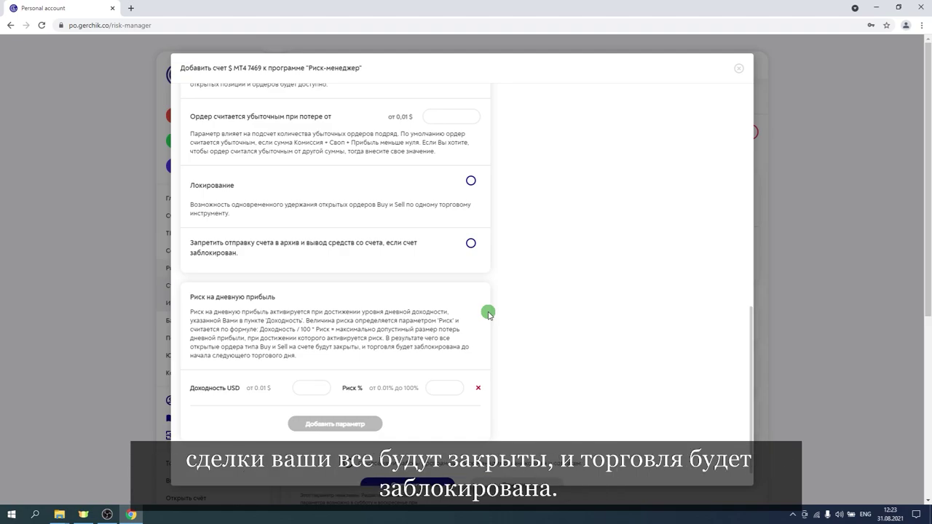
scroll(487, 313, up, 15)
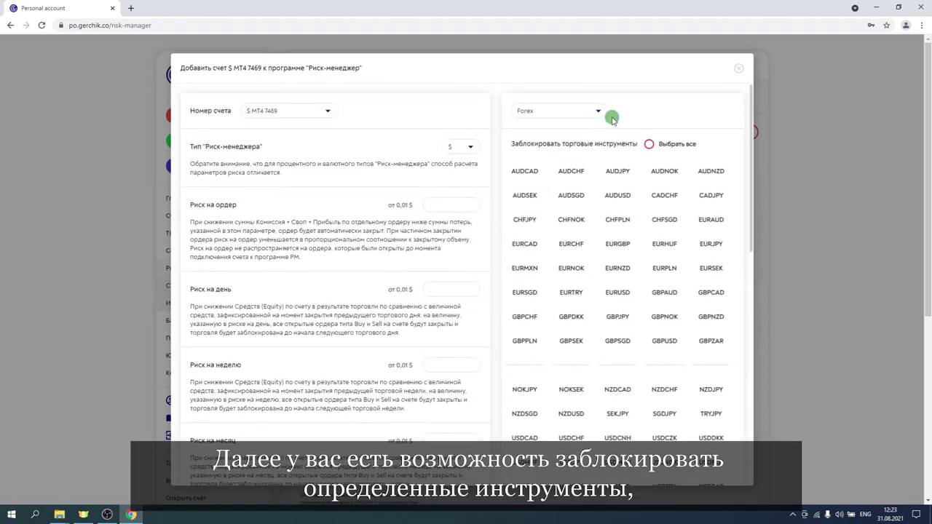
Step: View the instrument groups, keep Forex, and mark AUDCAD as a blocked trading instrument
click(598, 112)
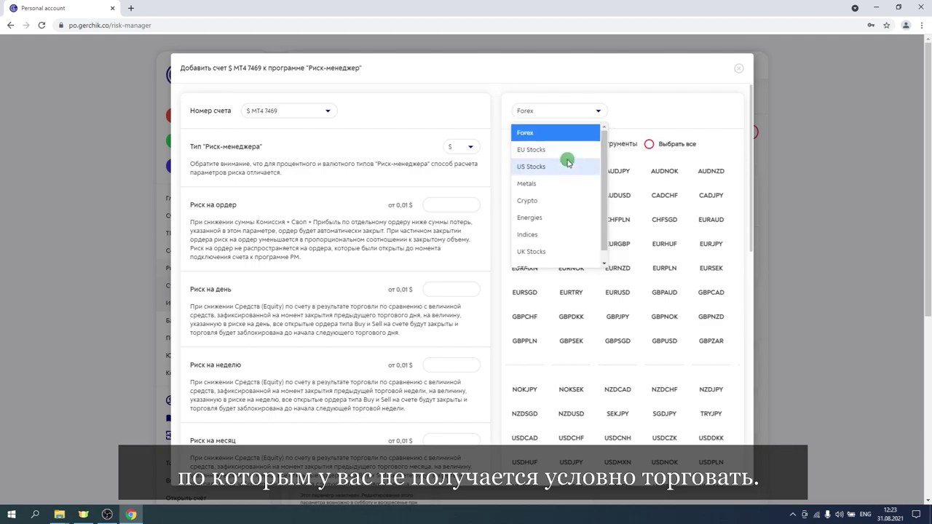
click(633, 112)
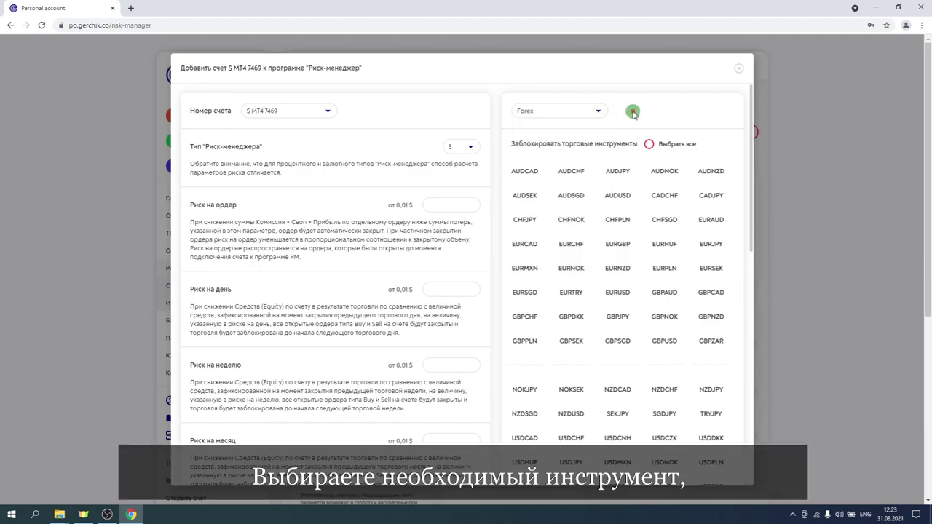
click(523, 173)
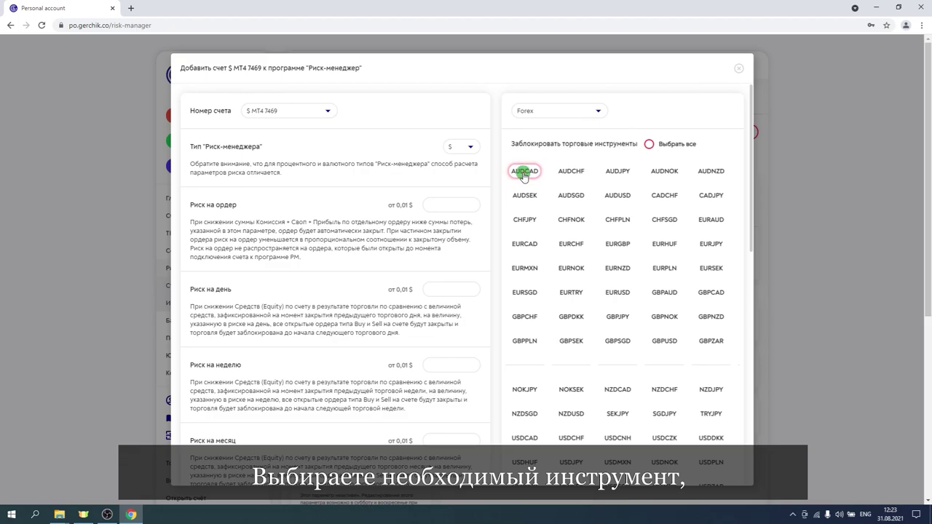
scroll(533, 175, down, 3)
scroll(532, 175, up, 3)
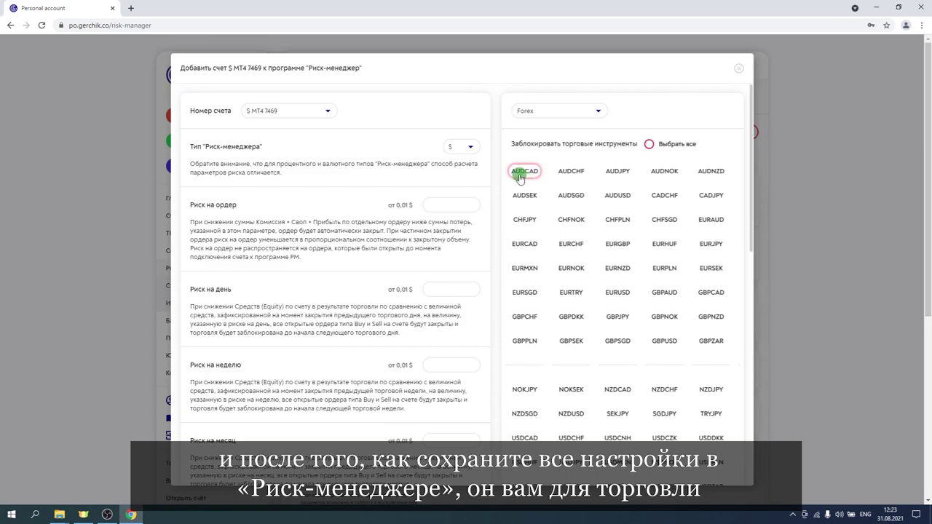
Step: Review the form down to the program terms agreement and cancel adding the account without saving
scroll(488, 207, down, 10)
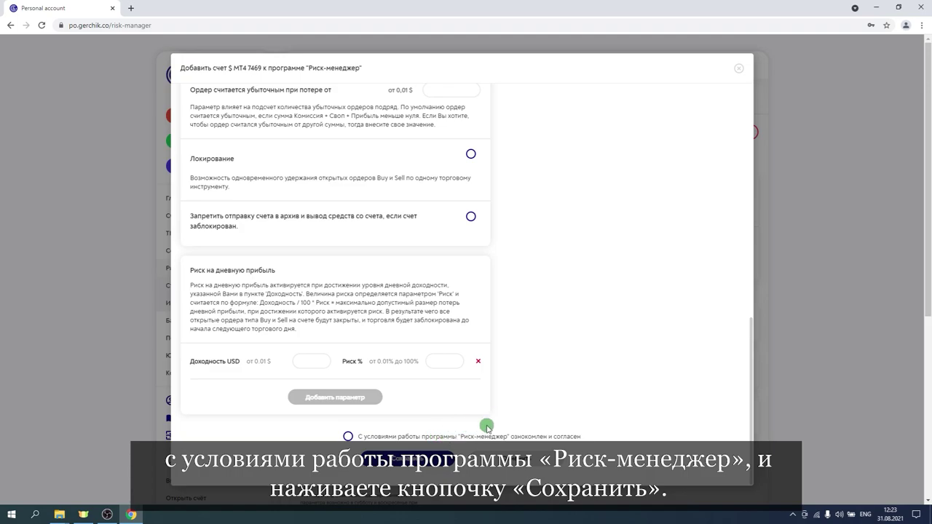
scroll(509, 380, up, 15)
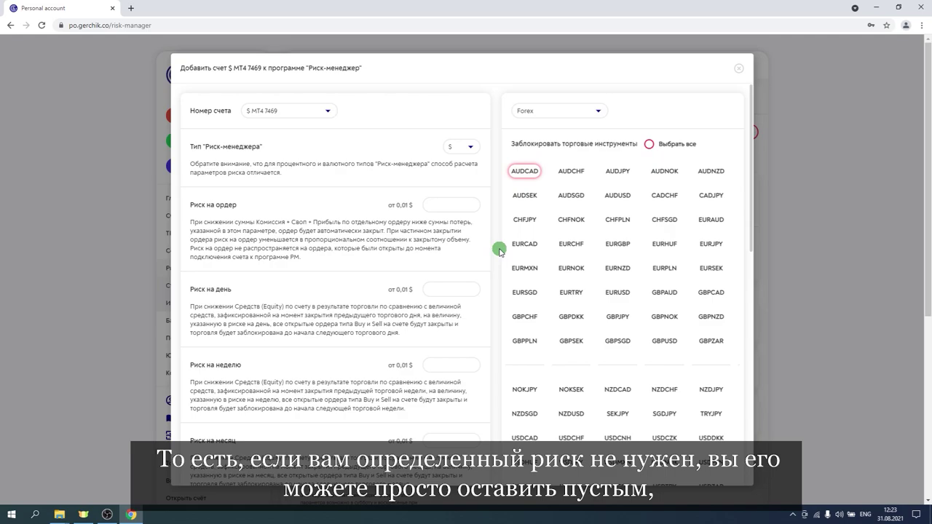
scroll(500, 251, down, 12)
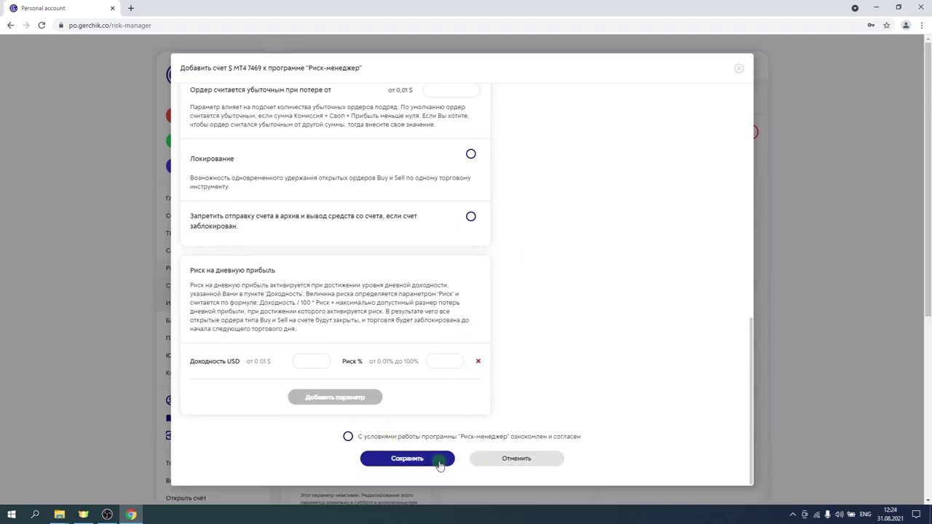
click(496, 462)
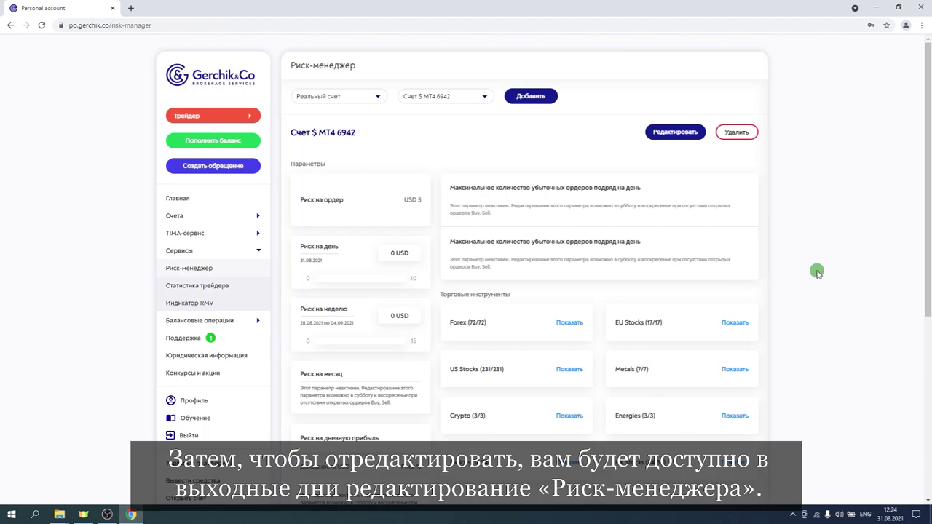
Step: Try to edit the connected account's Риск-менеджер parameters and close the dialog
click(673, 131)
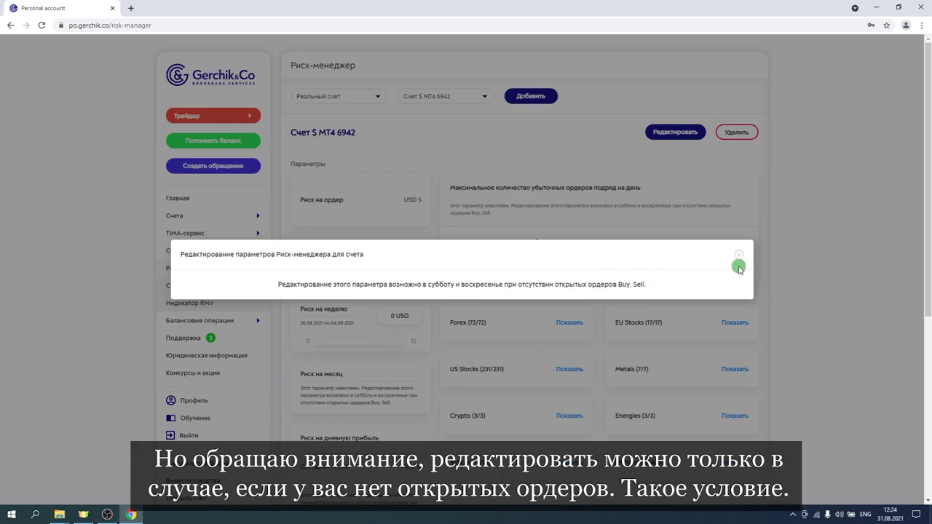
click(739, 258)
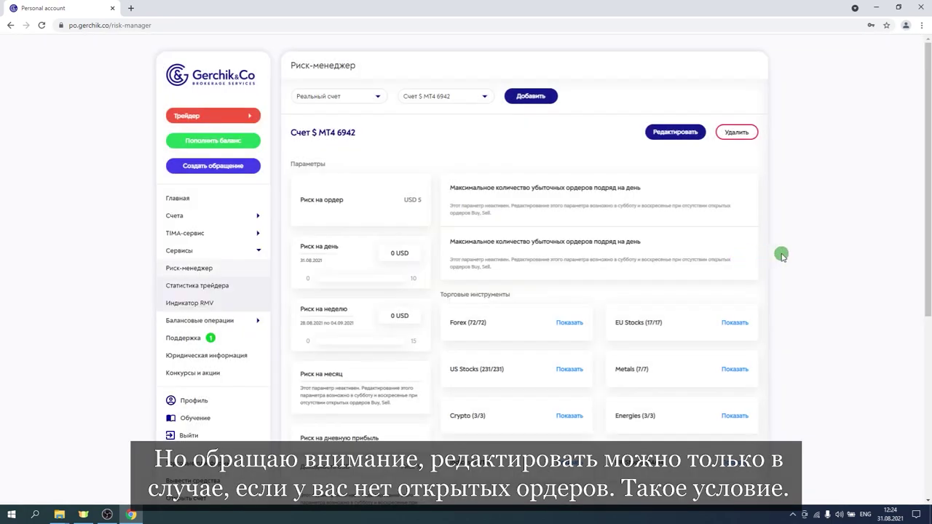